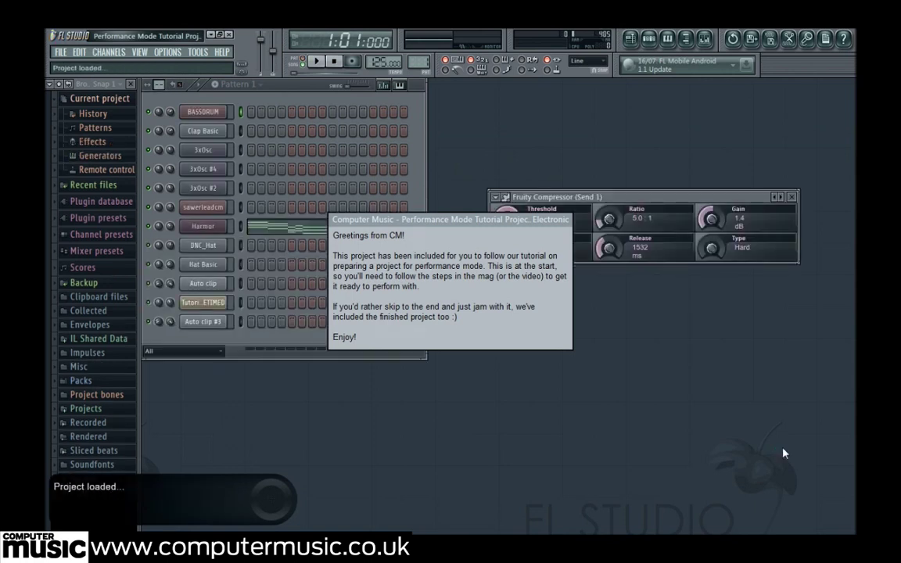
# - Close the Fruity Compressor window and open the playlist
pyautogui.click(792, 197)
pyautogui.click(139, 52)
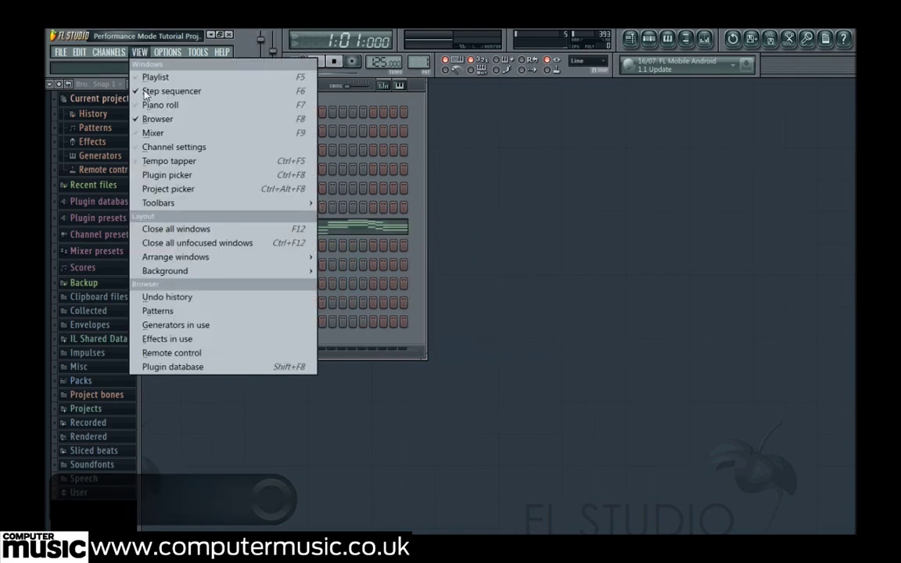
pyautogui.click(150, 77)
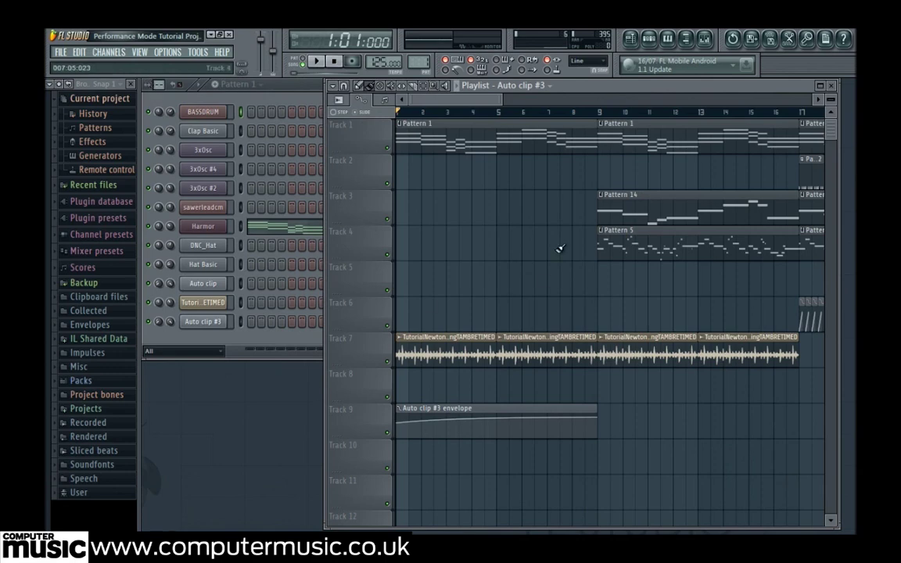
# - Run the Prepare for performance mode macro on the project and accept the tweaks
pyautogui.click(196, 52)
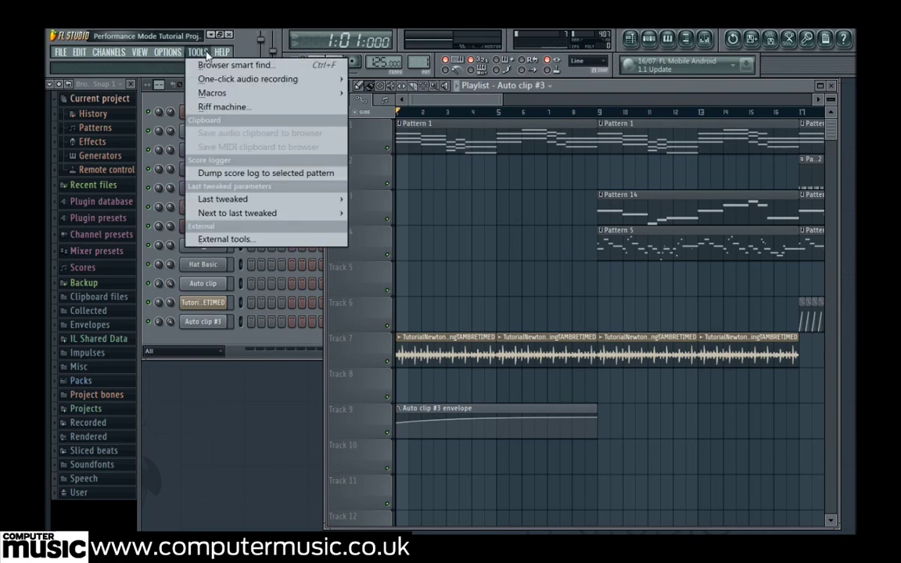
pyautogui.moveTo(201, 94)
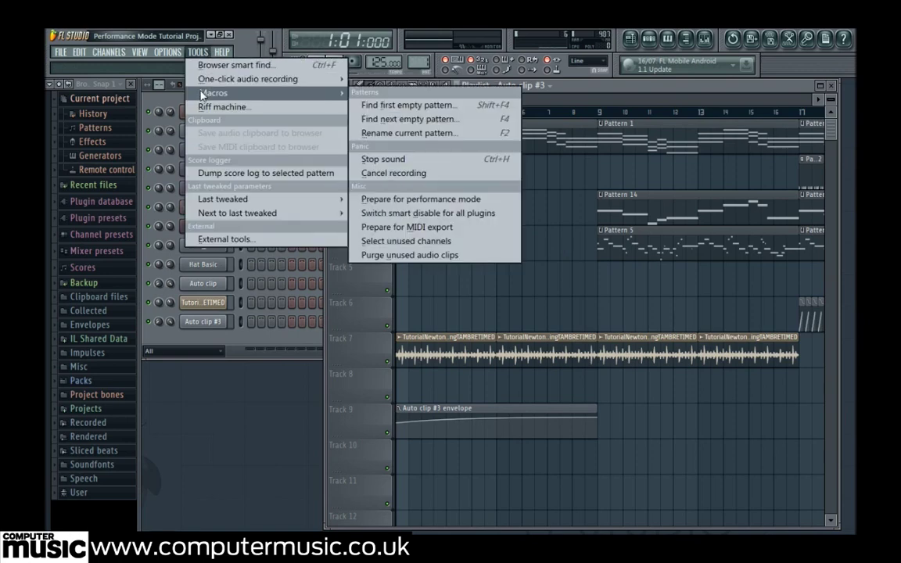
pyautogui.click(416, 200)
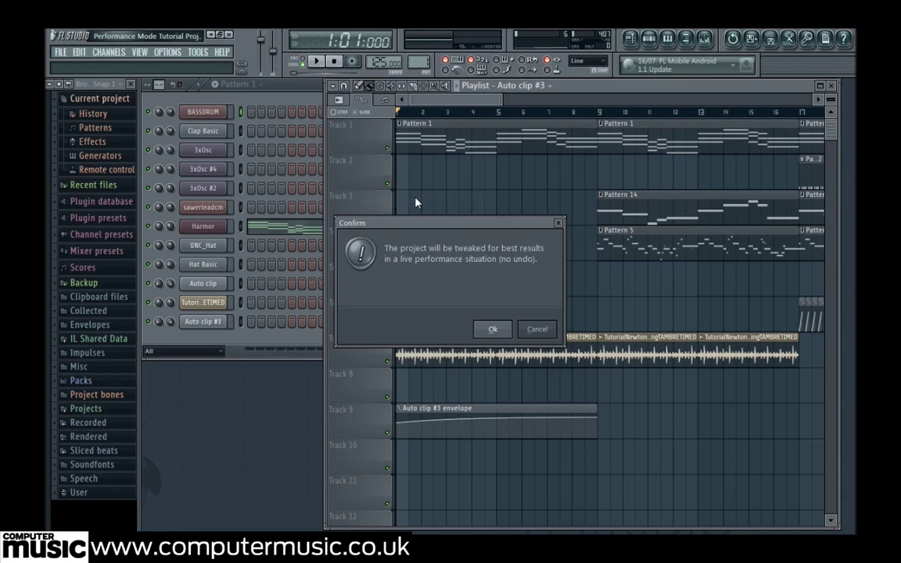
pyautogui.click(491, 329)
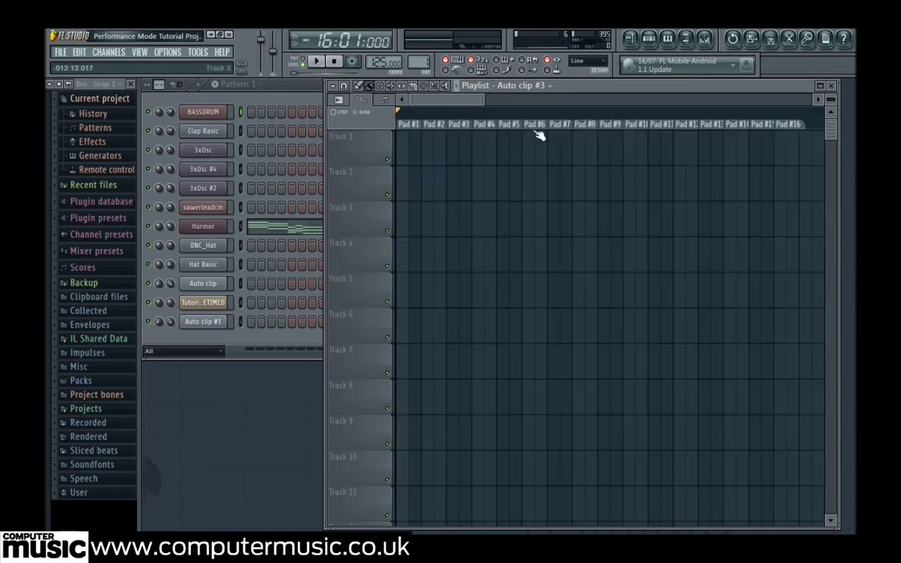
# - Place Pattern 2 on Track 1 and Pattern 1 on Track 2 of the playlist, both starting at Pad #1
pyautogui.moveTo(473, 101)
pyautogui.mouseDown()
pyautogui.moveTo(510, 103)
pyautogui.moveTo(446, 105)
pyautogui.mouseUp()
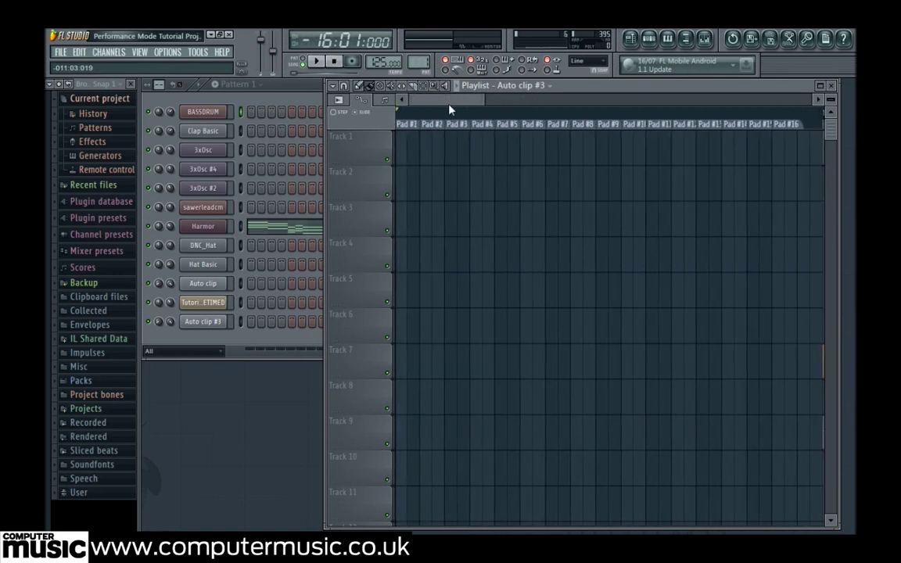
pyautogui.moveTo(586, 95); pyautogui.dragTo(541, 95)
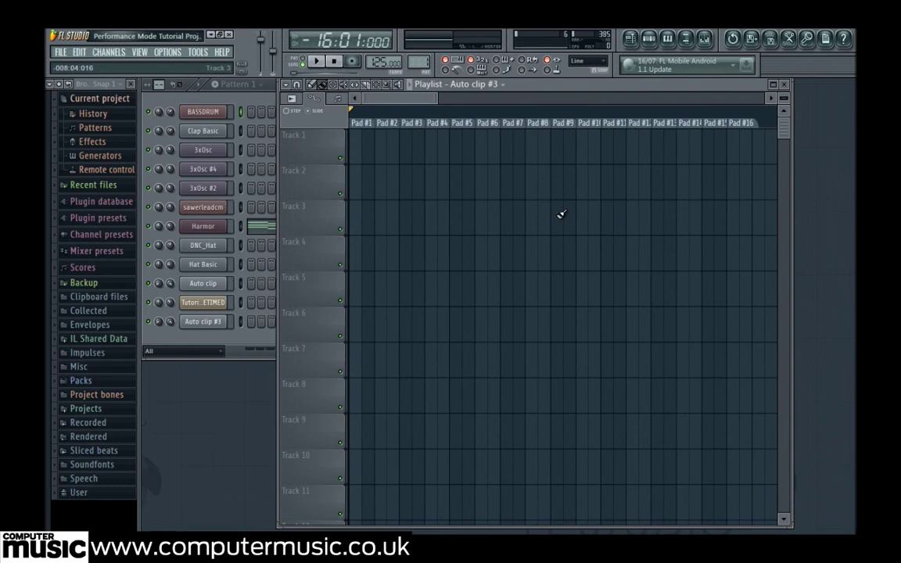
pyautogui.press('Tab')
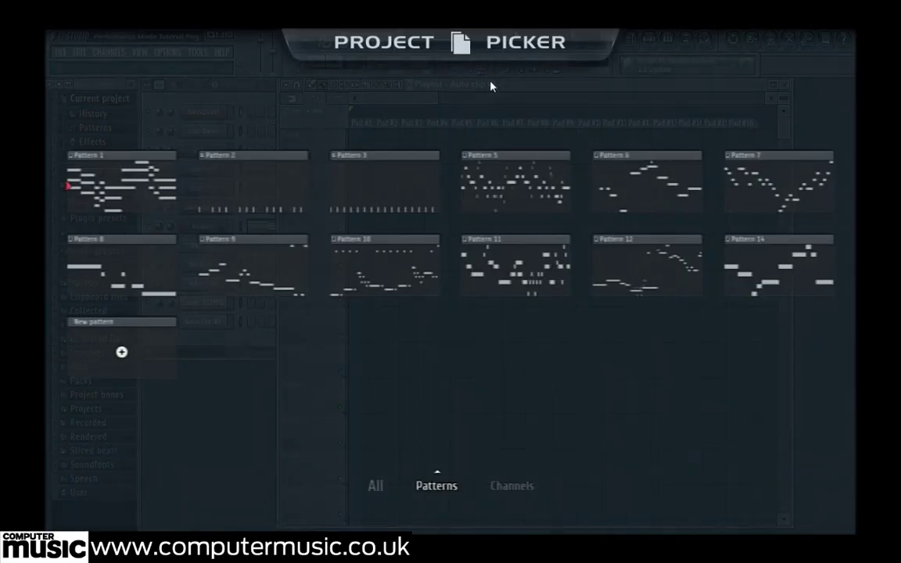
pyautogui.click(240, 189)
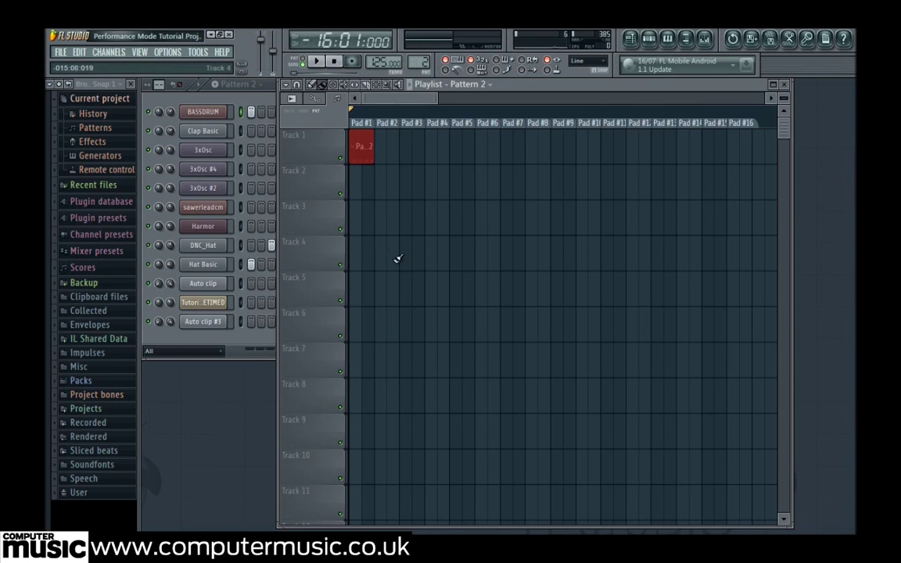
pyautogui.click(486, 86)
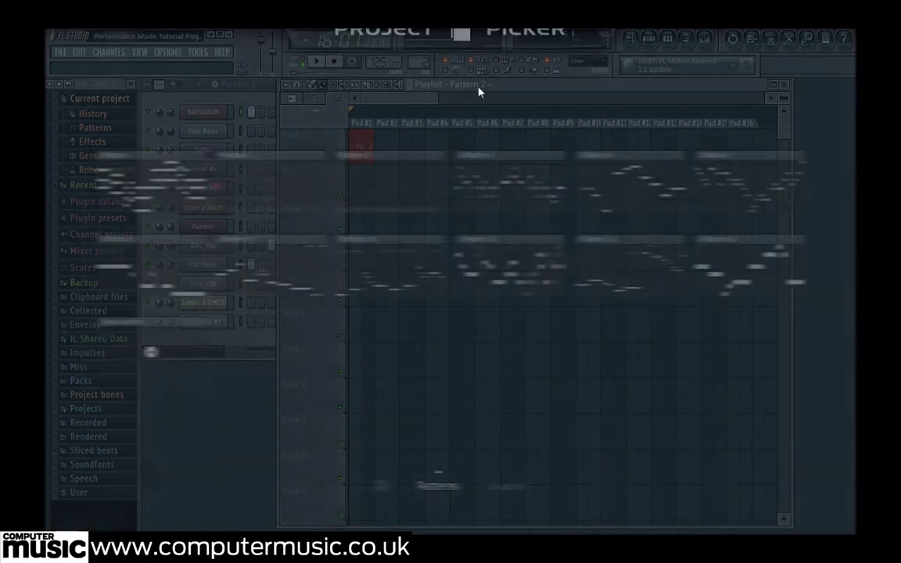
pyautogui.click(194, 141)
# - Place Pattern 14 on Track 3 and Pattern 5 on Track 4, both starting at Pad #1
pyautogui.click(486, 86)
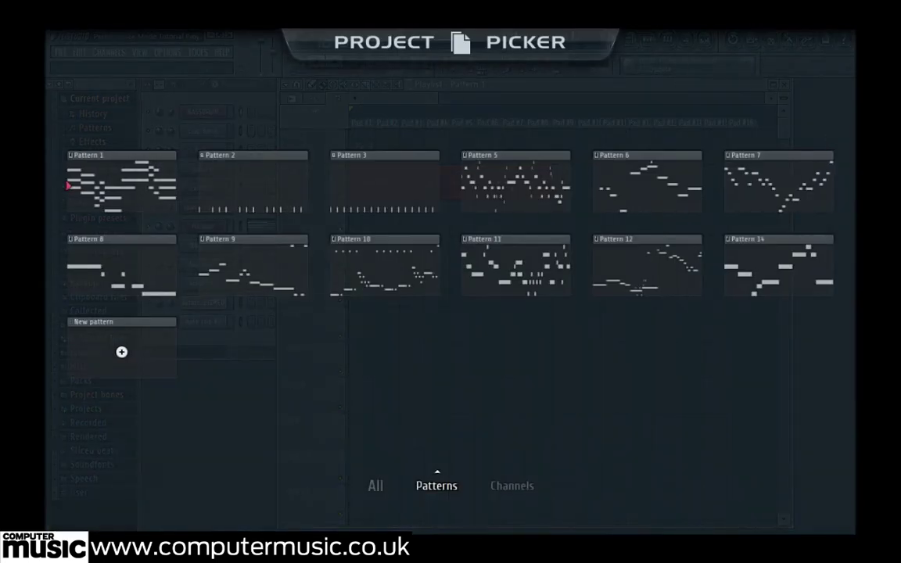
pyautogui.click(746, 289)
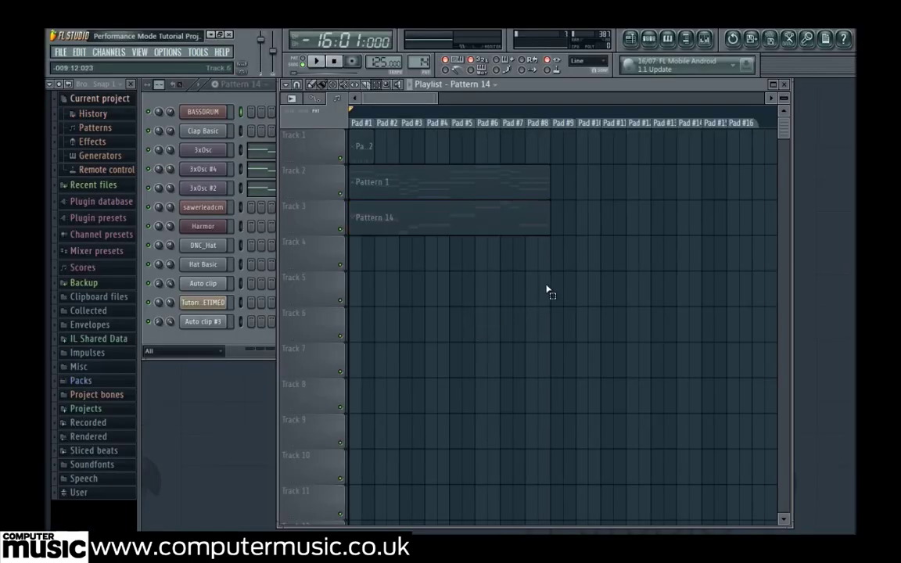
pyautogui.click(477, 84)
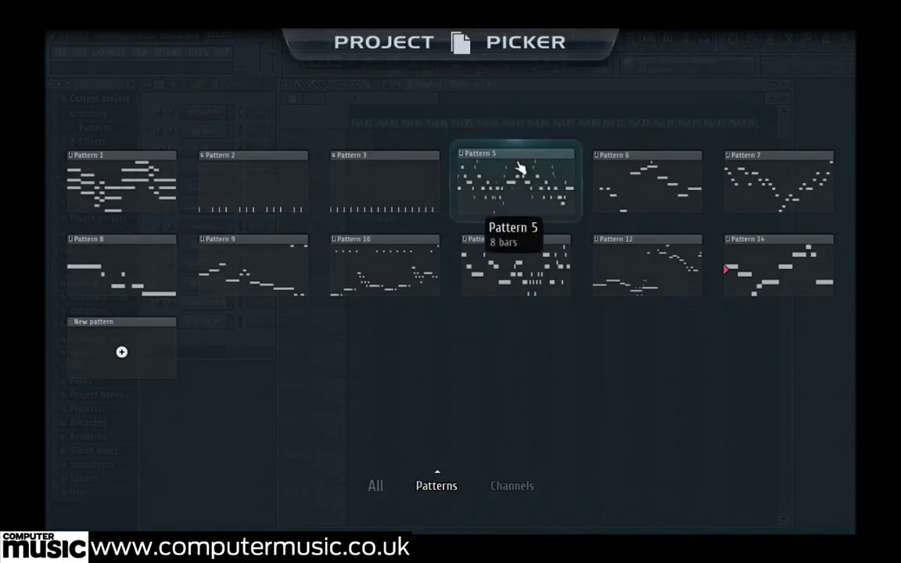
pyautogui.moveTo(519, 169); pyautogui.dragTo(389, 254)
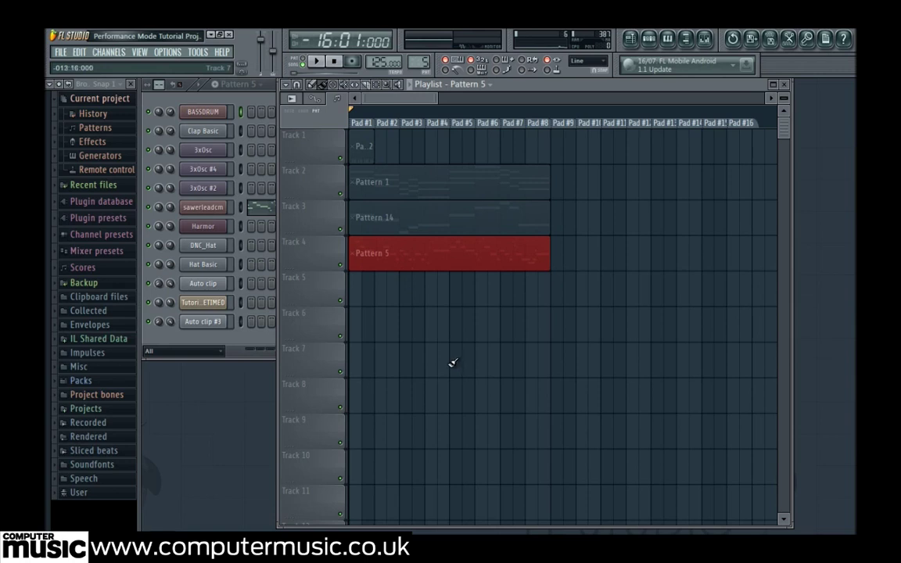
# - Place Patterns 6, 7, 8, 9, 10 and 11 end to end on Track 5, starting at Pad #1
pyautogui.click(436, 294)
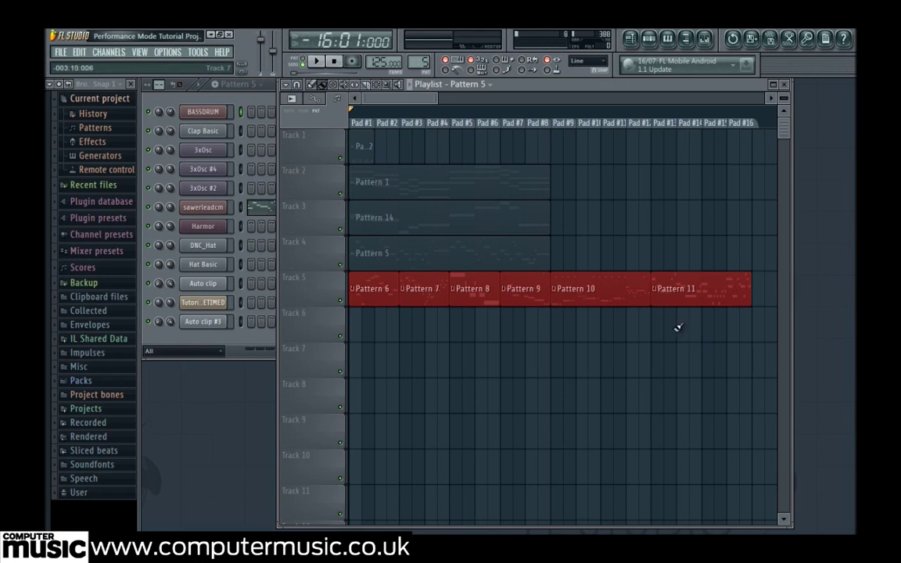
pyautogui.rightClick(390, 127)
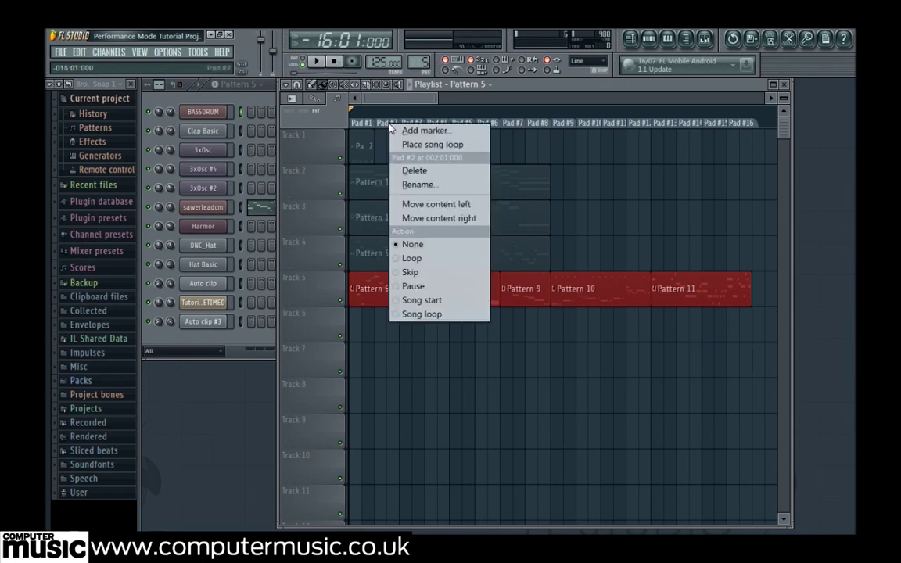
pyautogui.click(514, 95)
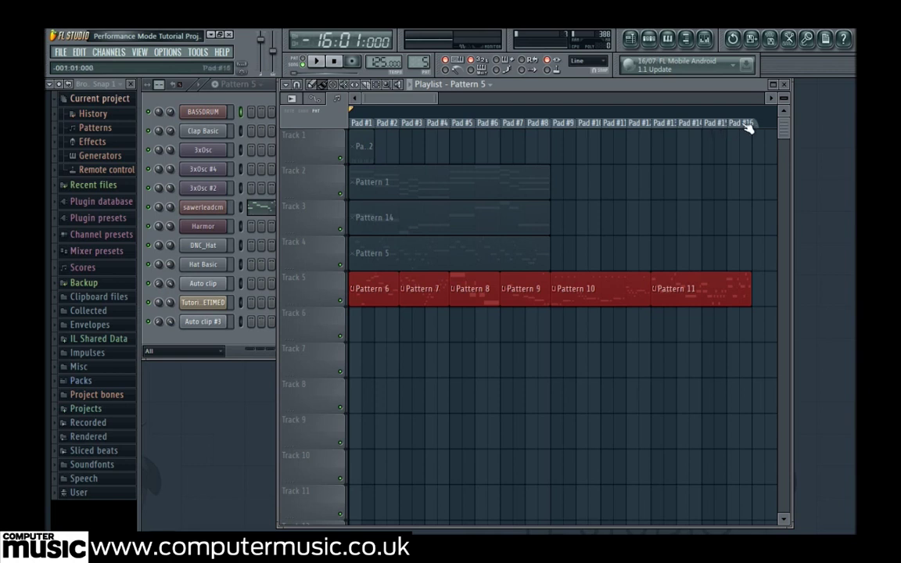
# - Delete the pad markers at bars 2, 4, 6 and 8, keeping the ones where the Track 5 patterns start
pyautogui.rightClick(384, 125)
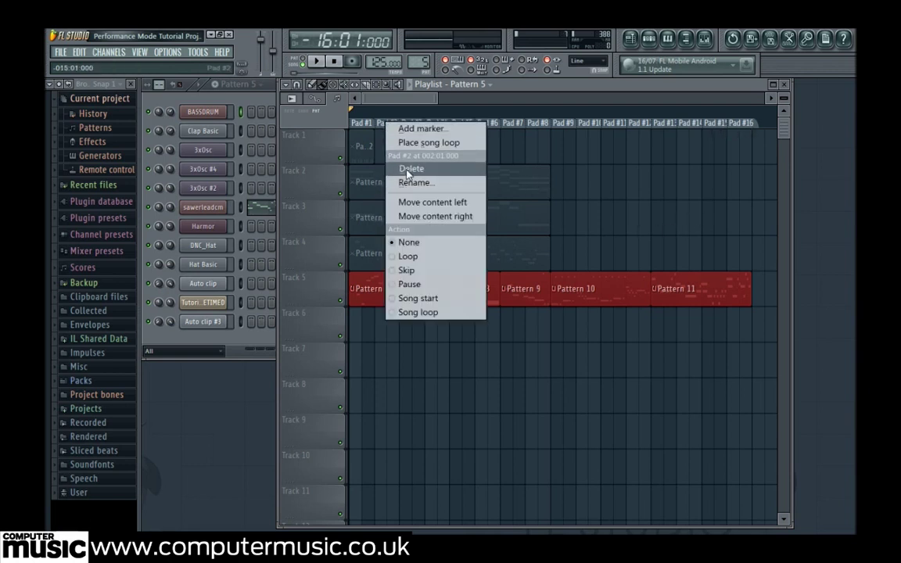
pyautogui.click(406, 169)
pyautogui.rightClick(443, 123)
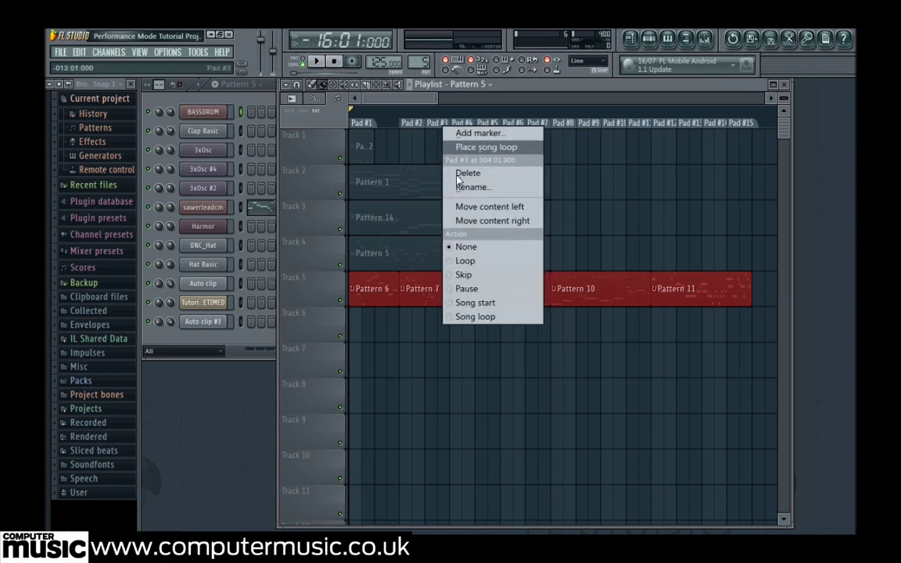
pyautogui.click(457, 173)
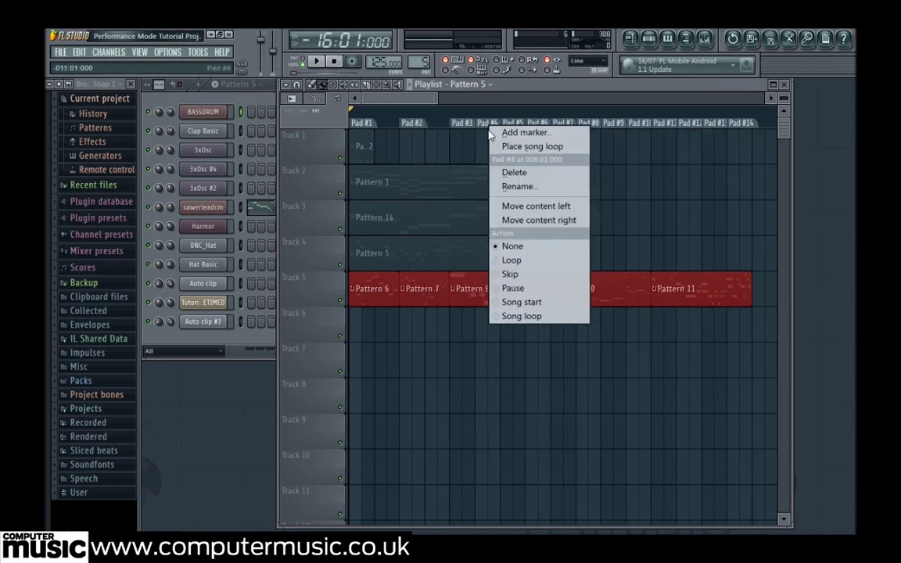
pyautogui.rightClick(491, 124)
pyautogui.click(500, 175)
pyautogui.rightClick(544, 125)
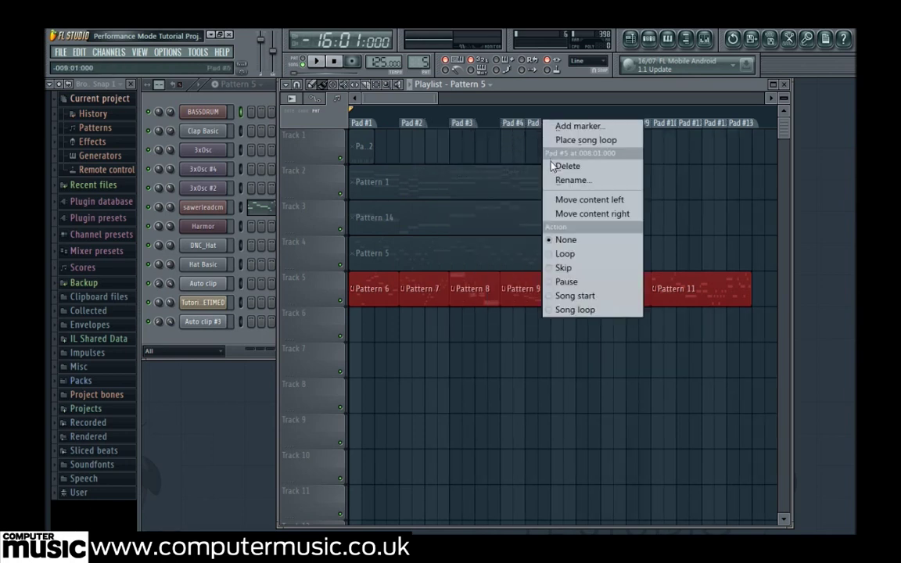
pyautogui.click(568, 166)
# - Delete the pad markers at bars 10, 11, 12, 14, 15 and 16, keeping those at the starts of Patterns 10 and 11
pyautogui.rightClick(589, 124)
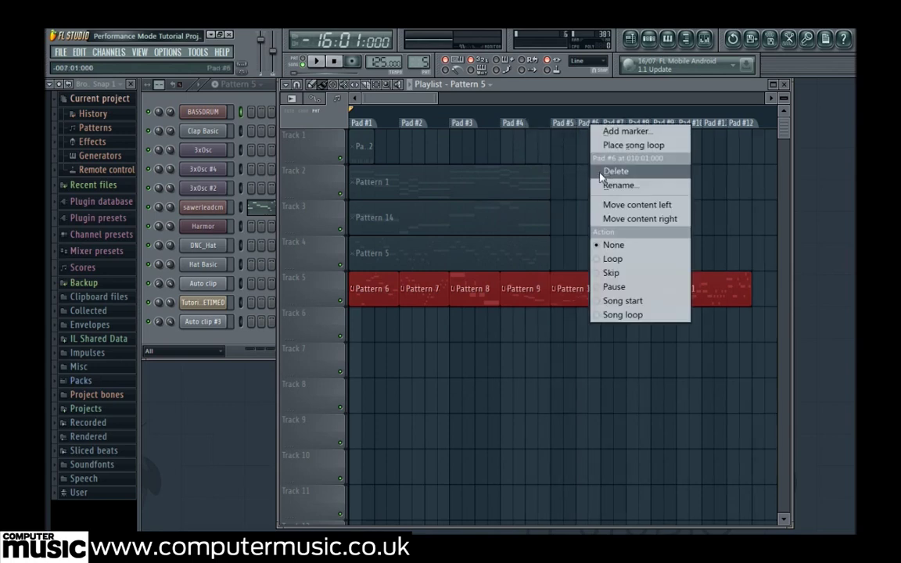
pyautogui.click(607, 169)
pyautogui.rightClick(610, 124)
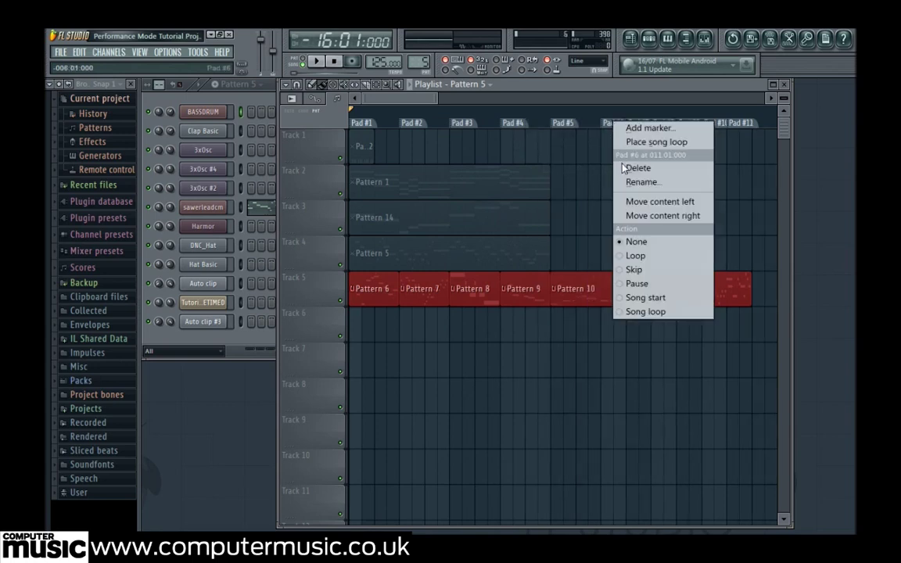
pyautogui.click(626, 167)
pyautogui.rightClick(638, 124)
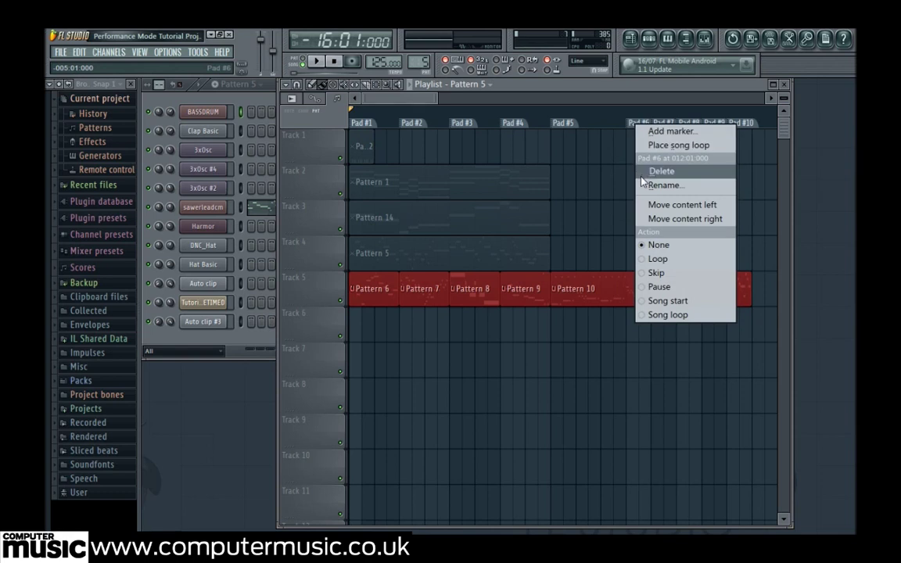
pyautogui.click(649, 169)
pyautogui.rightClick(691, 124)
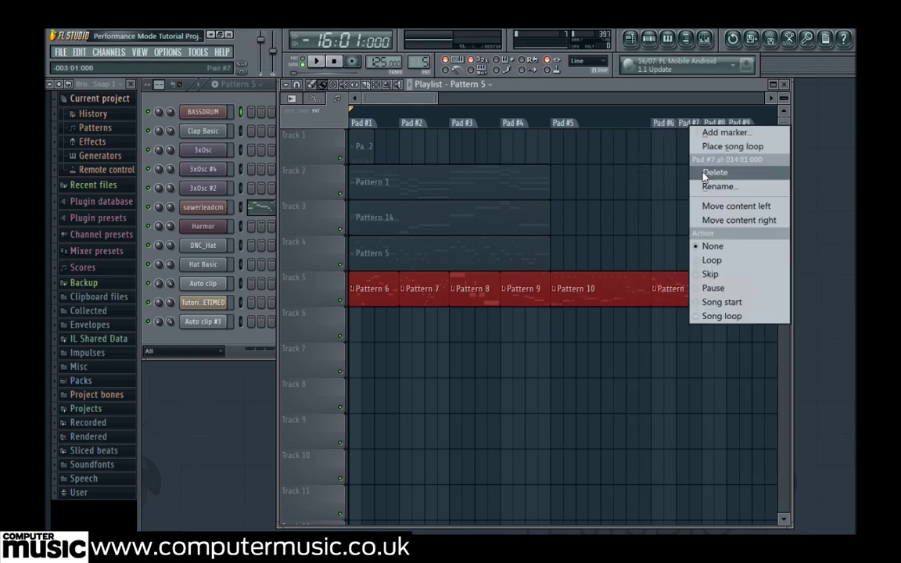
pyautogui.click(707, 170)
pyautogui.rightClick(713, 125)
pyautogui.click(723, 172)
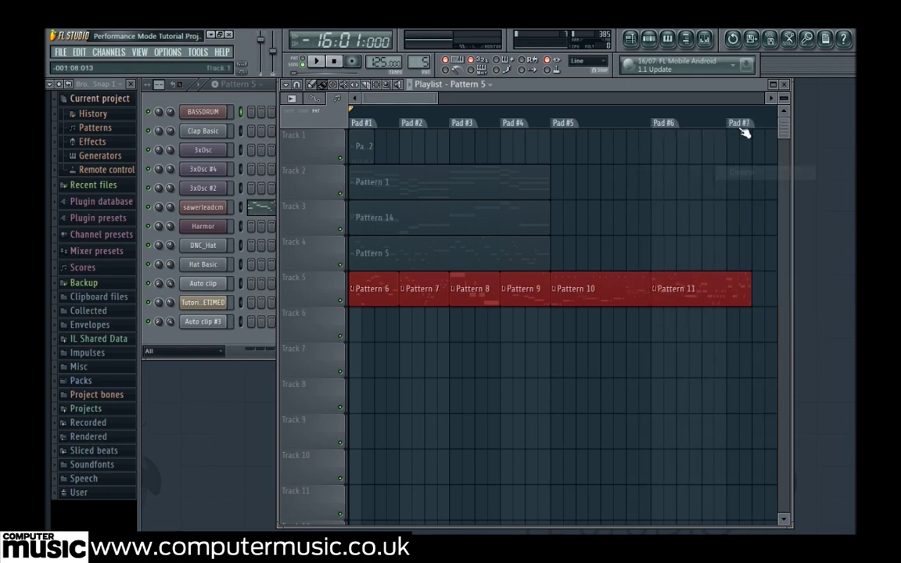
pyautogui.rightClick(739, 126)
pyautogui.click(755, 171)
# - Place the Auto clip automation on Track 8 at the start of Pad #1
pyautogui.click(412, 347)
pyautogui.click(202, 284)
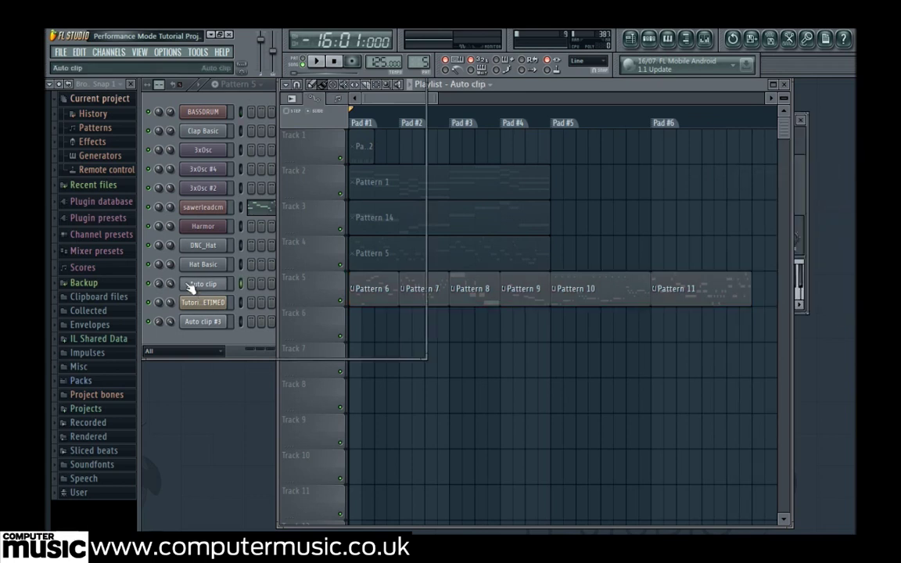
pyautogui.click(607, 97)
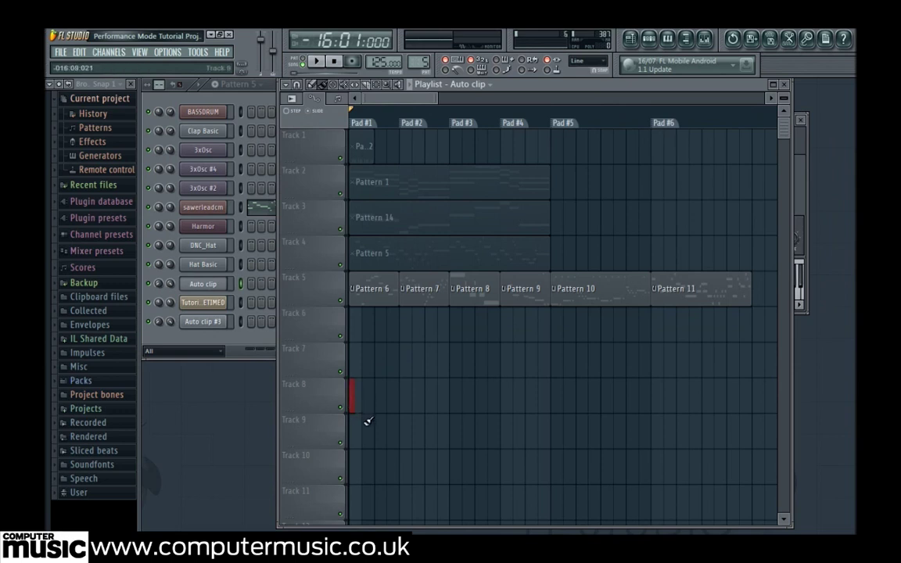
pyautogui.scroll(2, 500, 121)
pyautogui.moveTo(379, 98); pyautogui.dragTo(351, 100)
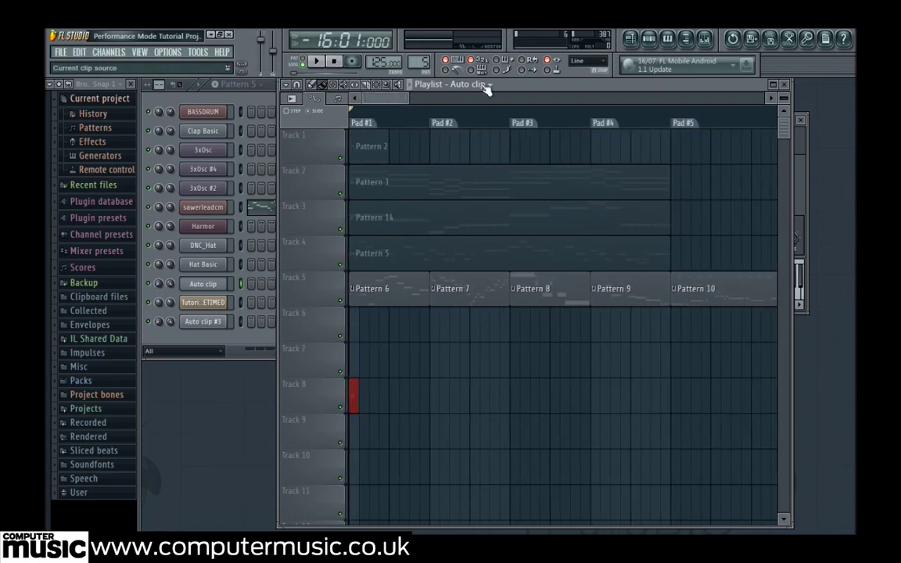
# - Place Pattern 12 on Track 6 and the TutorialNewtoneRetimingTAMBRETIMED audio clip on Track 7, both starting at Pad #1
pyautogui.click(484, 88)
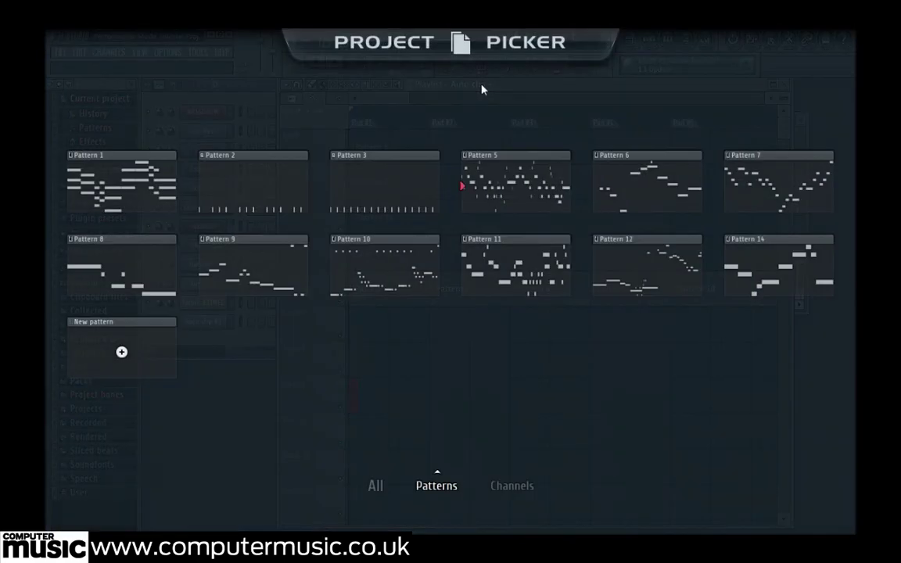
pyautogui.moveTo(625, 266); pyautogui.dragTo(366, 329)
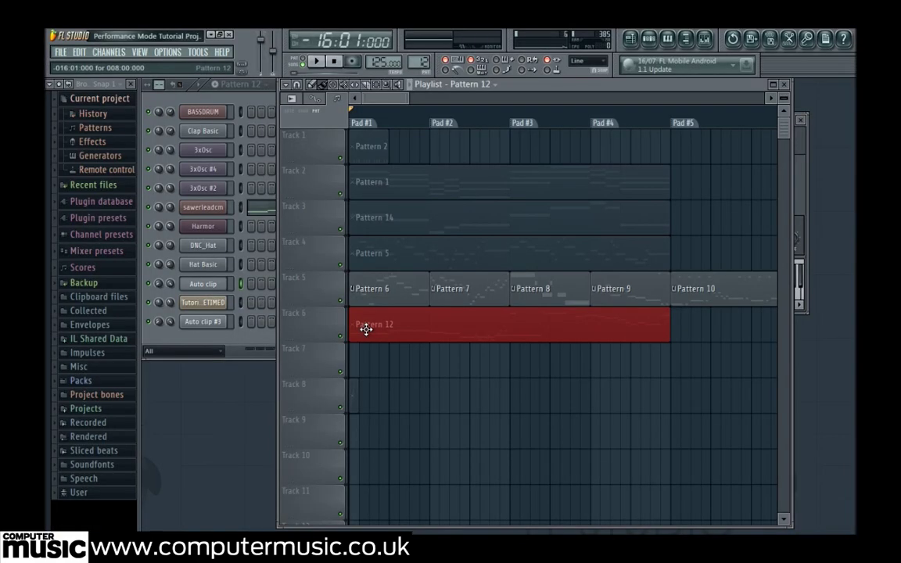
pyautogui.click(206, 303)
pyautogui.click(496, 362)
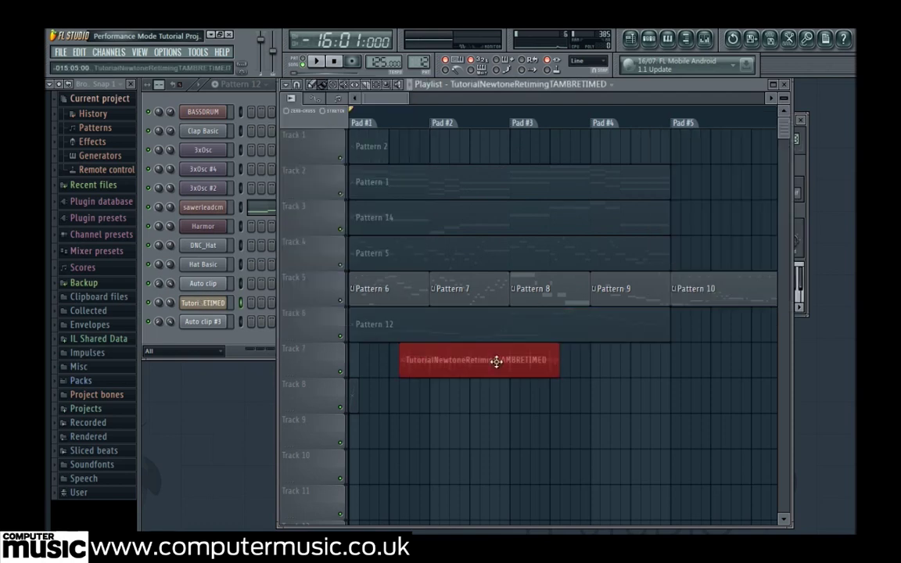
pyautogui.moveTo(496, 361); pyautogui.dragTo(376, 356)
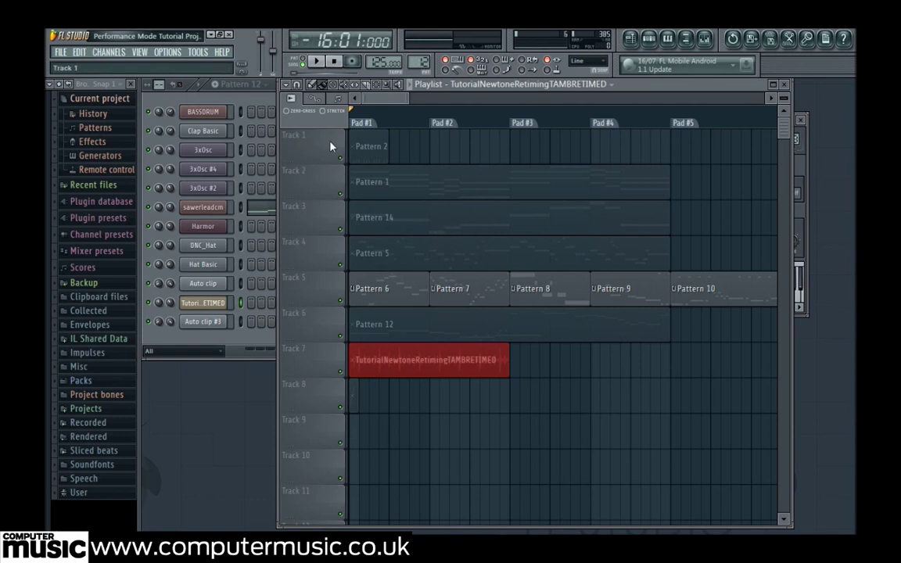
# - Rename Track 1 as Drums with a beige colour and Track 2 as Chords with a green colour
pyautogui.rightClick(296, 129)
pyautogui.click(284, 138)
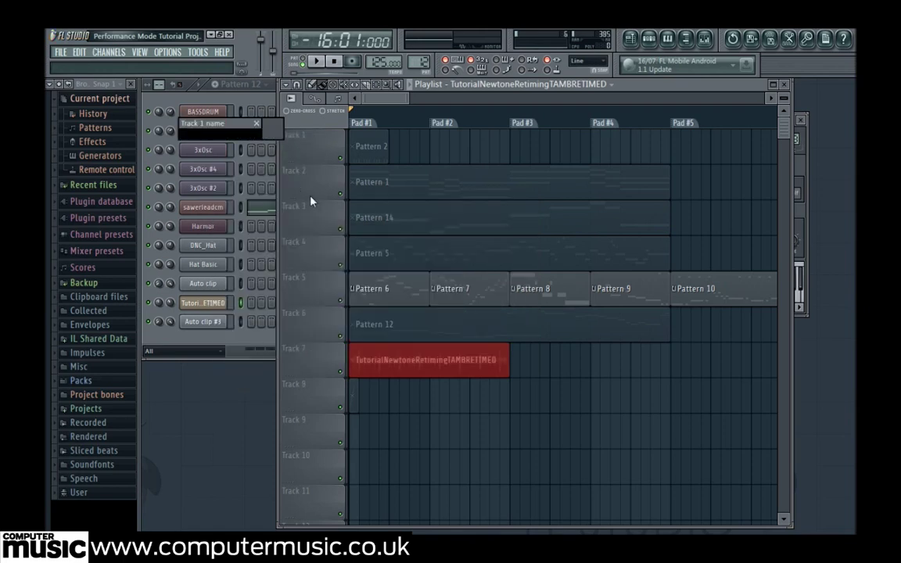
pyautogui.write('Drums')
pyautogui.press('Return')
pyautogui.rightClick(283, 166)
pyautogui.click(249, 170)
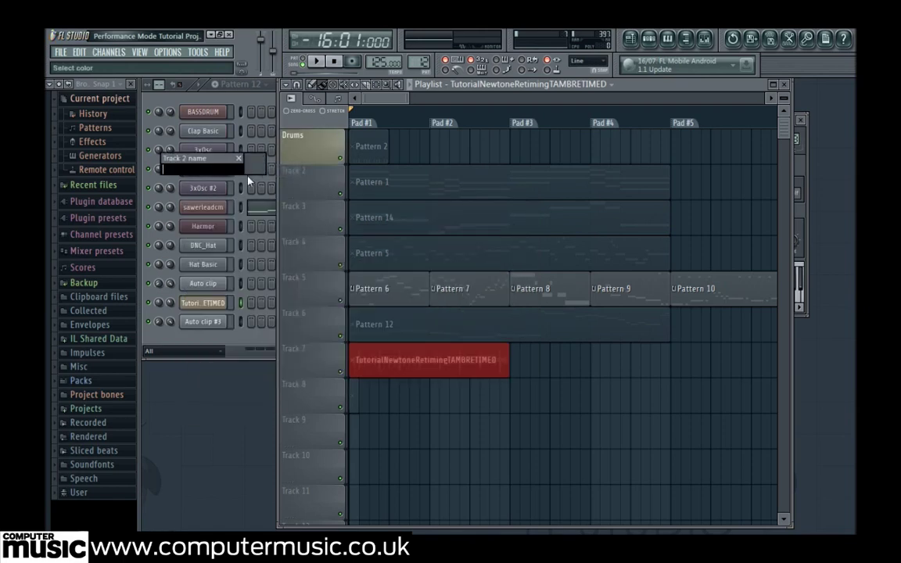
pyautogui.write('Chords')
pyautogui.press('Return')
# - Rename Track 3 as Bass with a dark red colour and Track 4 as Main Lead melody with a grey-green colour
pyautogui.rightClick(283, 205)
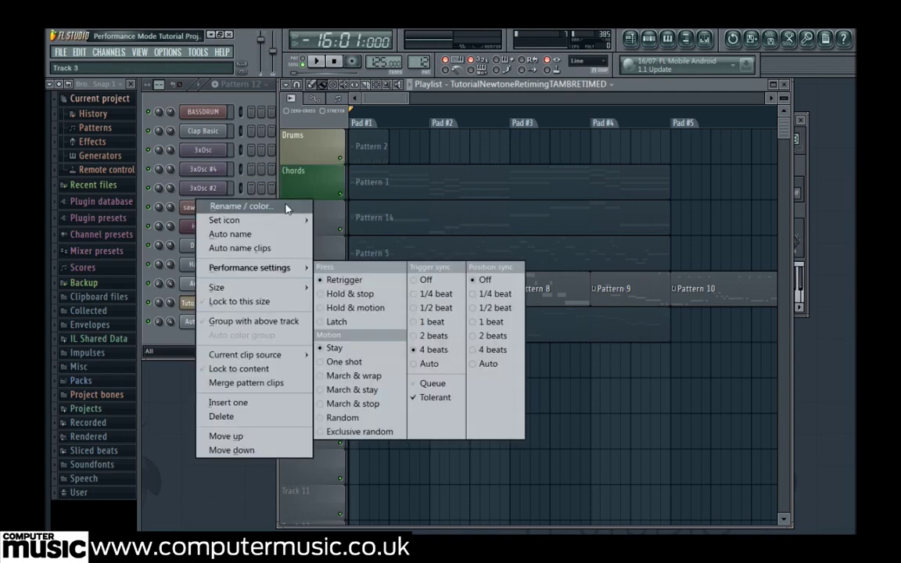
pyautogui.click(248, 205)
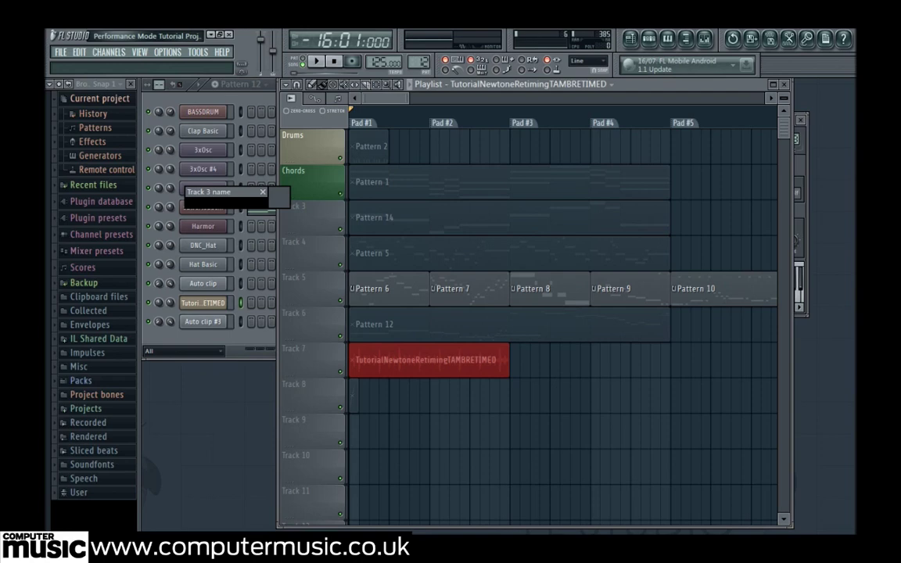
pyautogui.press('Return')
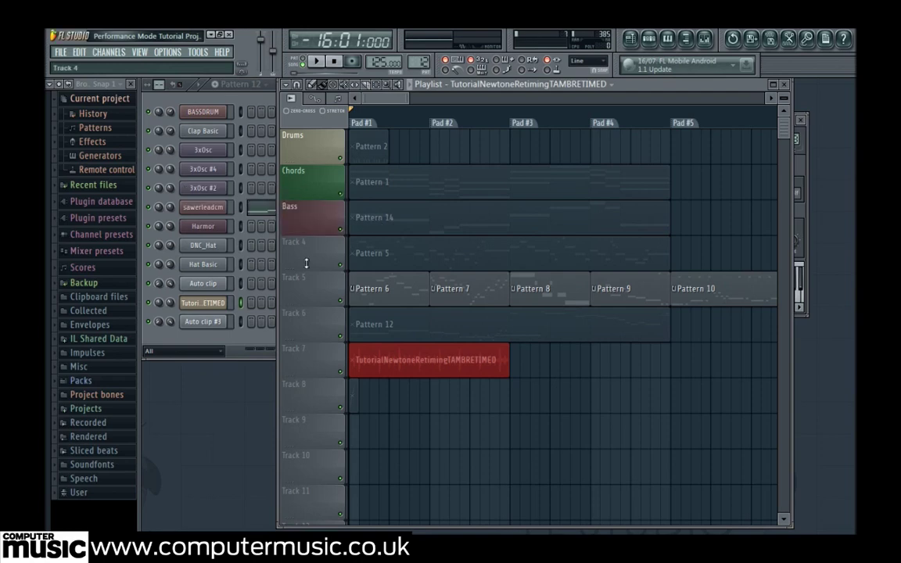
pyautogui.rightClick(280, 247)
pyautogui.click(281, 247)
pyautogui.write('Main LEa')
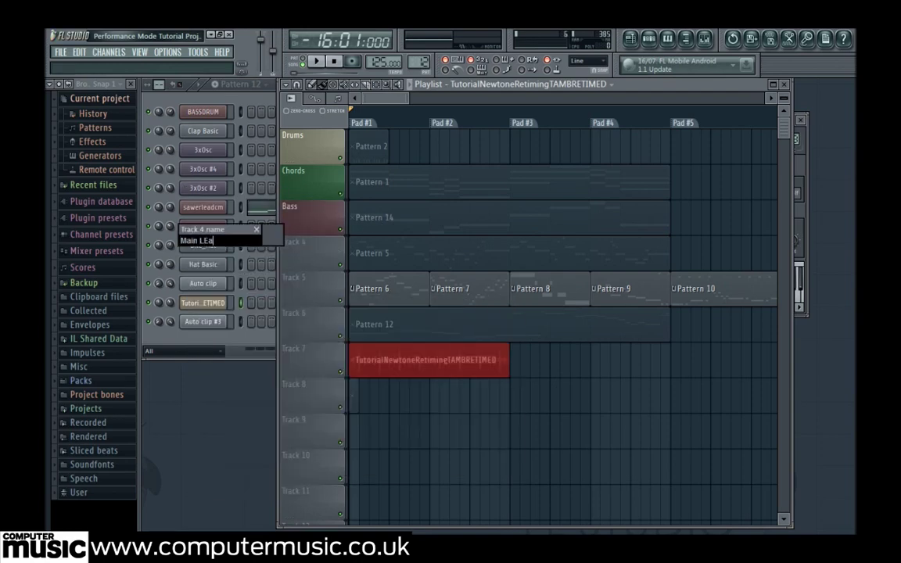
pyautogui.write('ad melody')
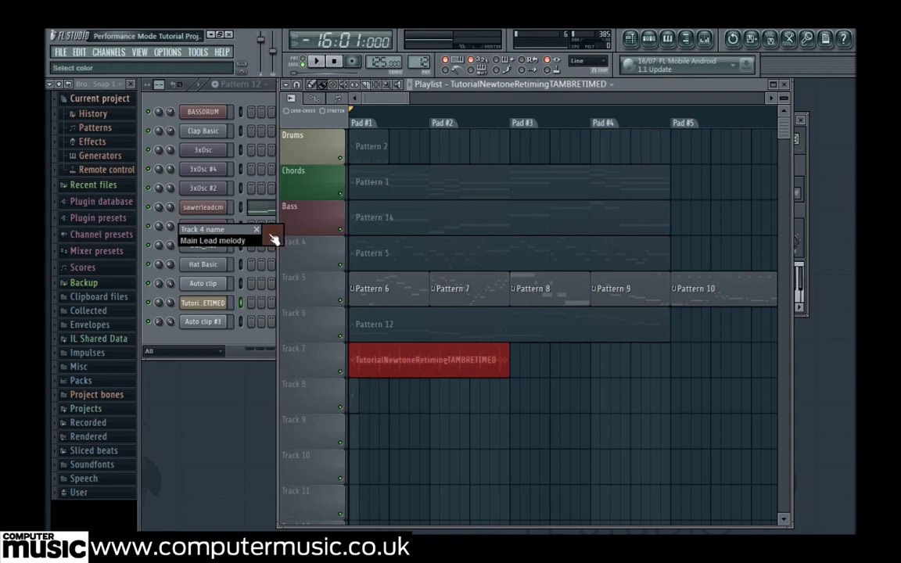
pyautogui.press('Return')
# - Rename Track 5 as More Leads and give it a purple colour
pyautogui.rightClick(308, 299)
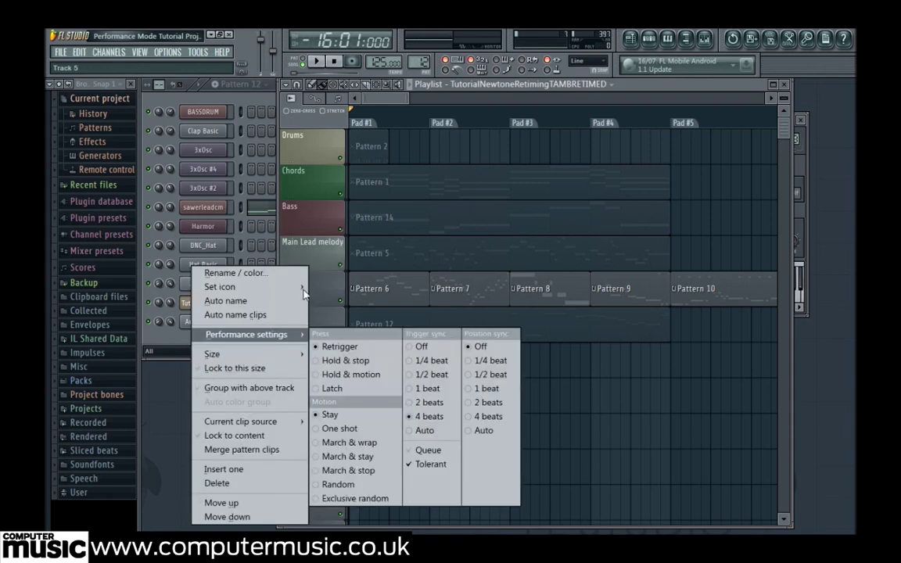
pyautogui.click(288, 274)
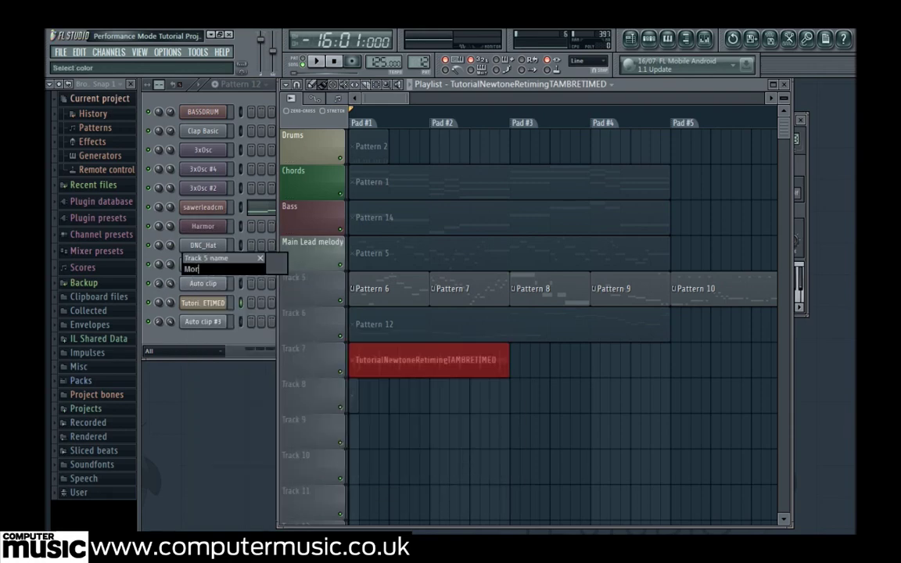
pyautogui.write('More Leads')
pyautogui.press('Return')
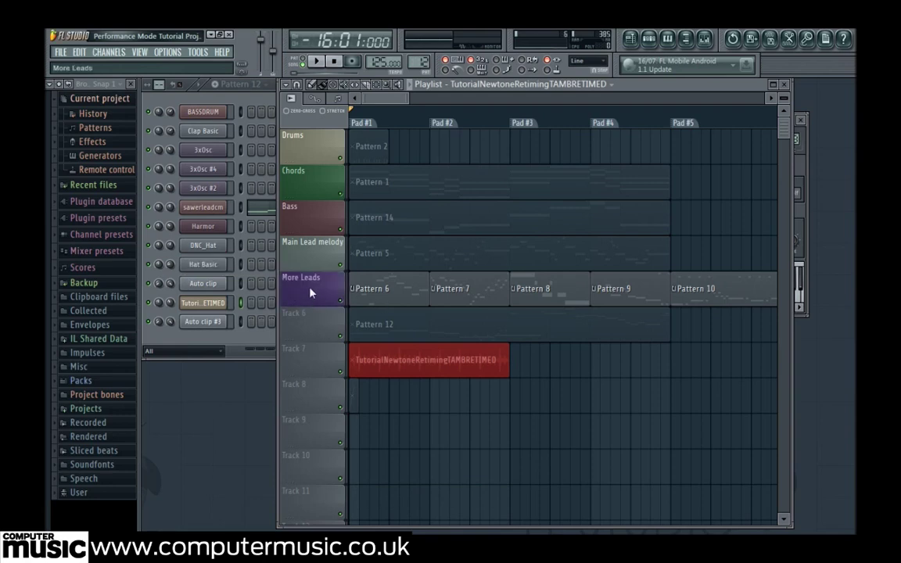
# - Set the More Leads track's performance motion to One shot
pyautogui.rightClick(312, 293)
pyautogui.moveTo(250, 334)
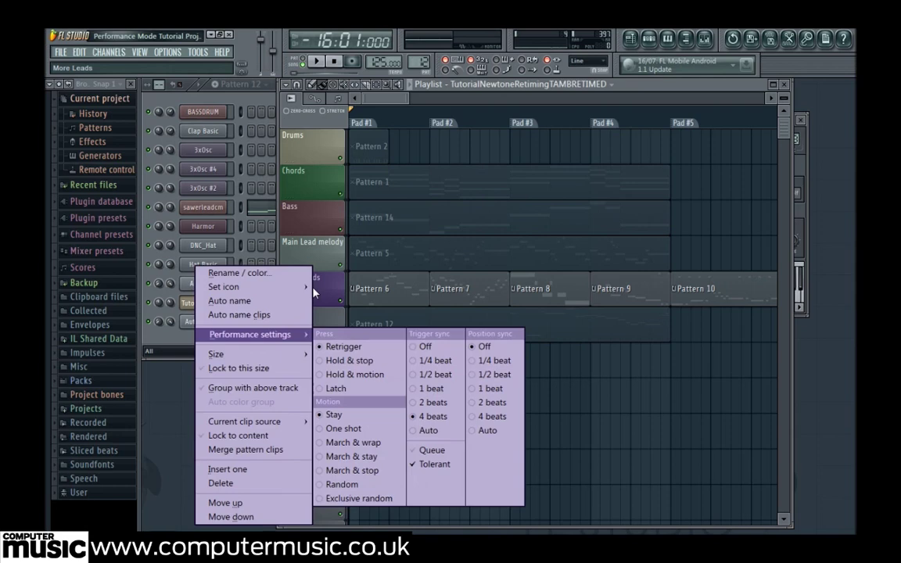
pyautogui.click(372, 432)
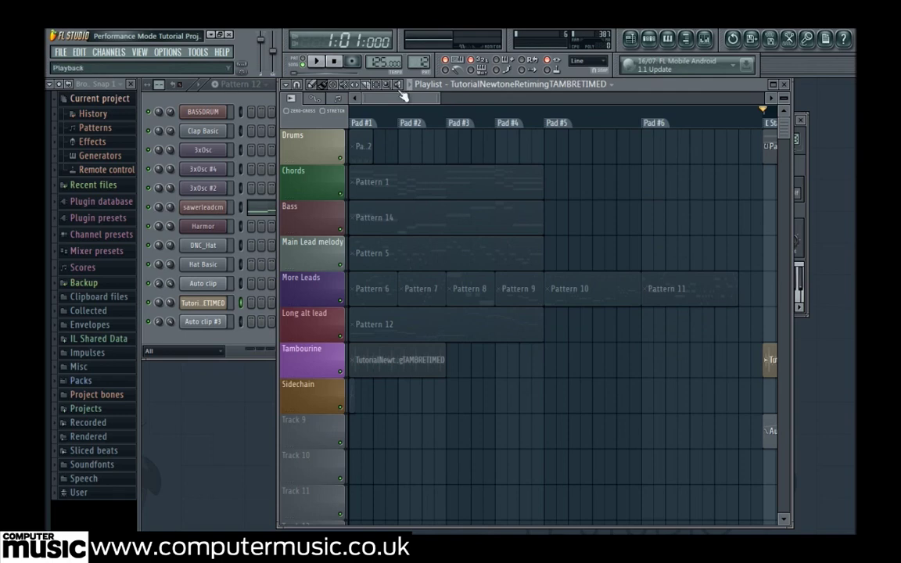
# - Delete all song clips on the Drums to Sidechain tracks from the Start marker onward, leaving the Auto clip #3 envelope on Track 9
pyautogui.moveTo(402, 96)
pyautogui.mouseDown()
pyautogui.moveTo(429, 115)
pyautogui.moveTo(474, 120)
pyautogui.mouseUp()
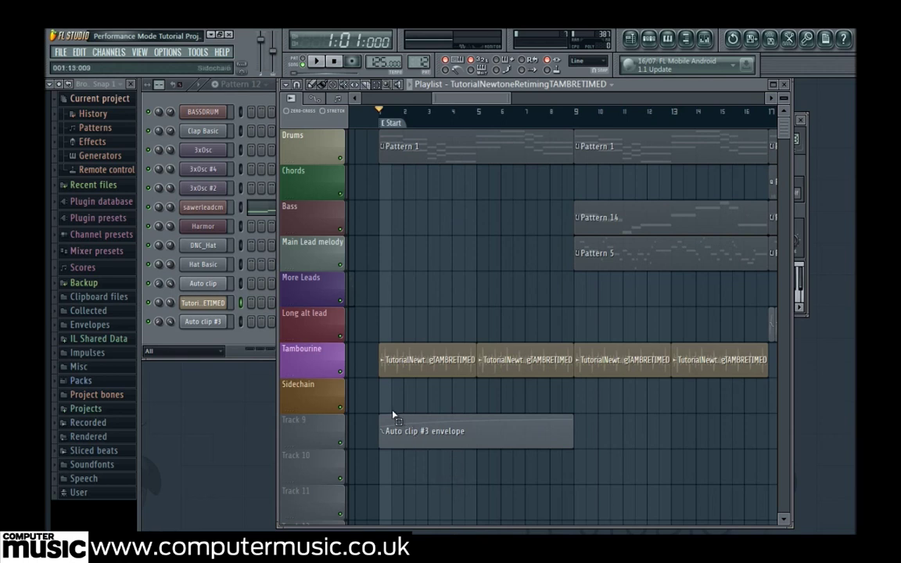
pyautogui.moveTo(382, 403); pyautogui.dragTo(778, 93)
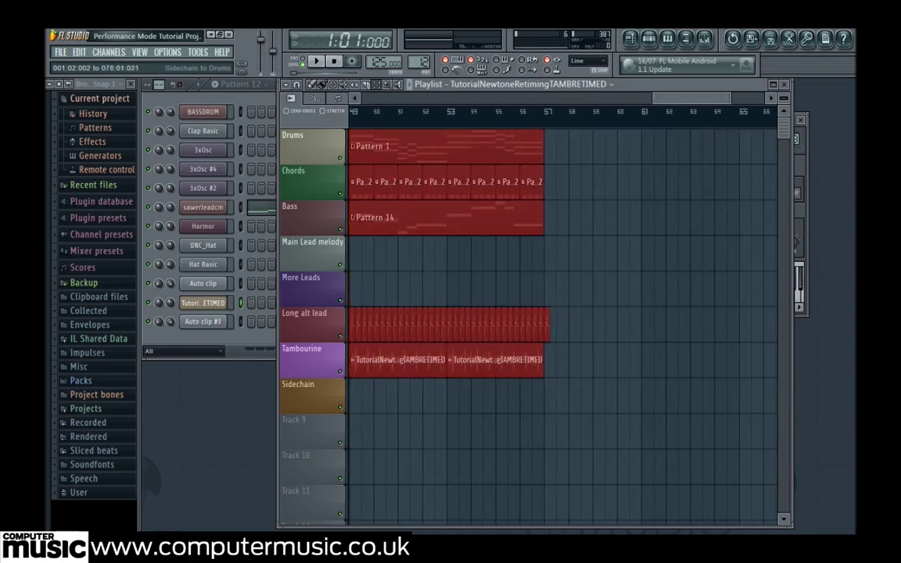
pyautogui.press('Delete')
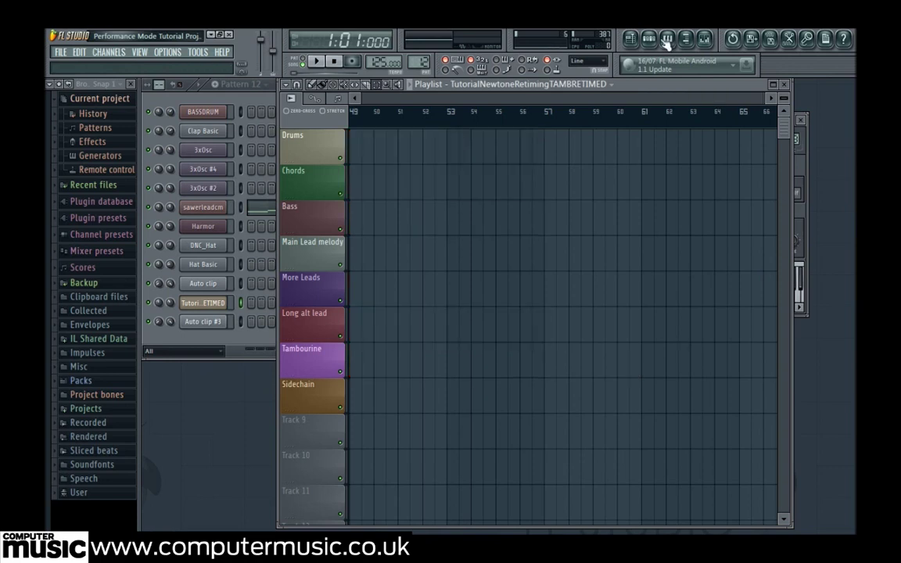
# - Test performance mode by starting playback, triggering the Pad #1 clips on Drums, Chords and Sidechain, and stopping playback
pyautogui.moveTo(622, 98); pyautogui.dragTo(377, 99)
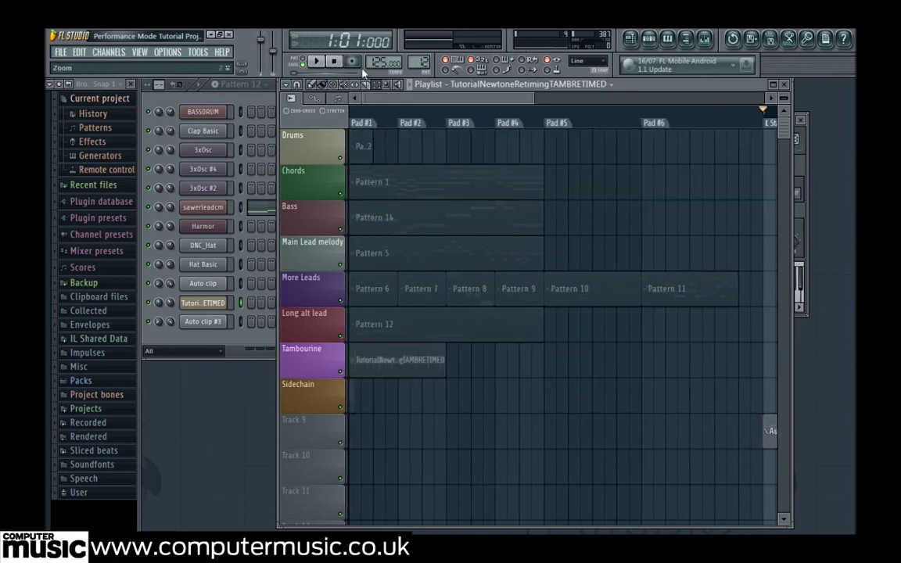
pyautogui.click(322, 66)
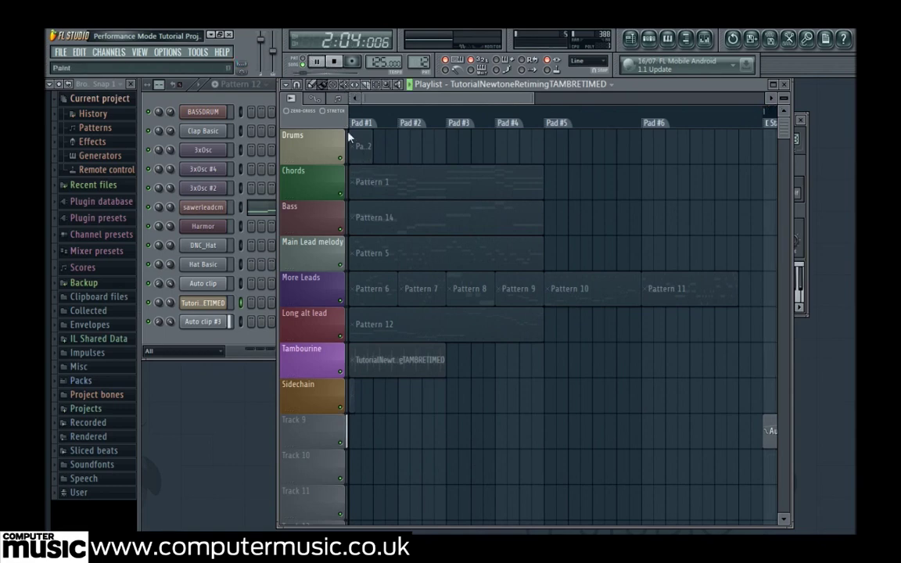
pyautogui.click(360, 146)
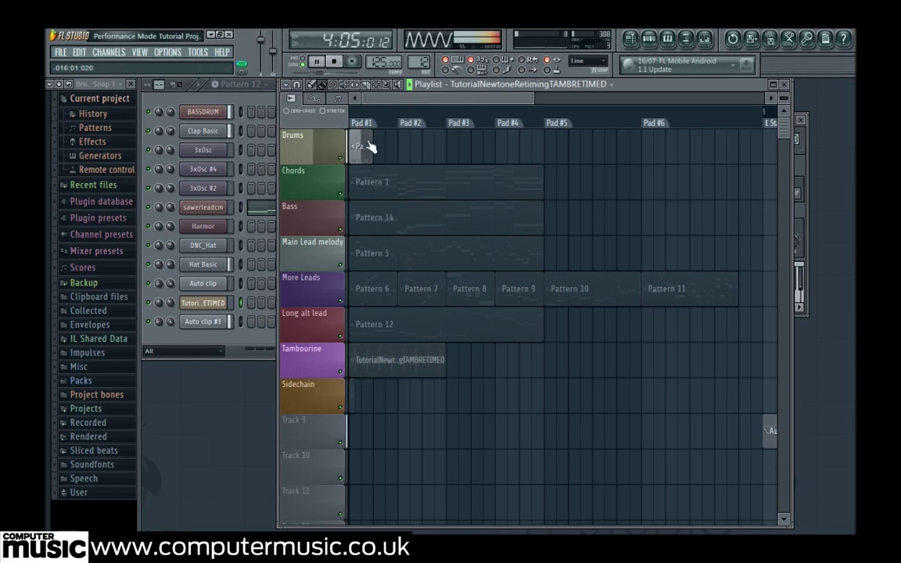
pyautogui.click(391, 192)
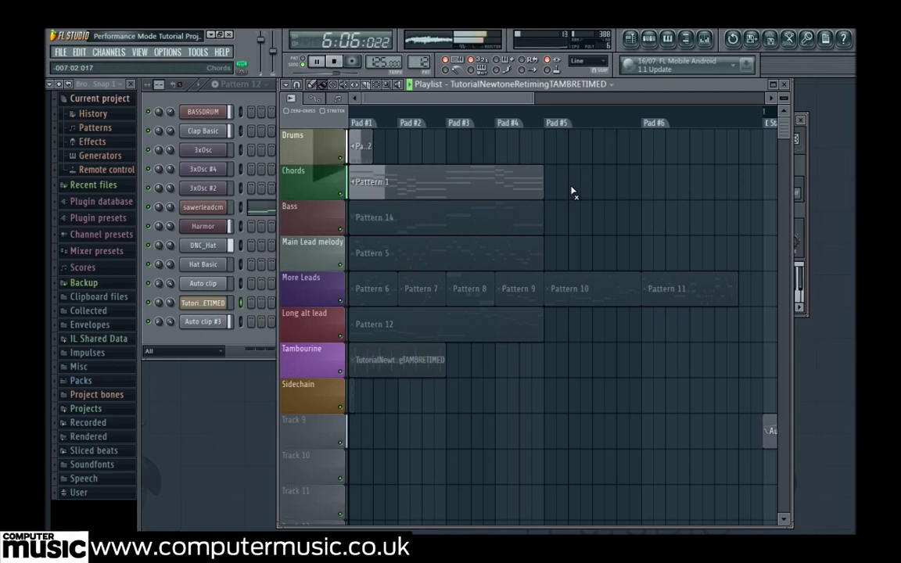
pyautogui.click(354, 401)
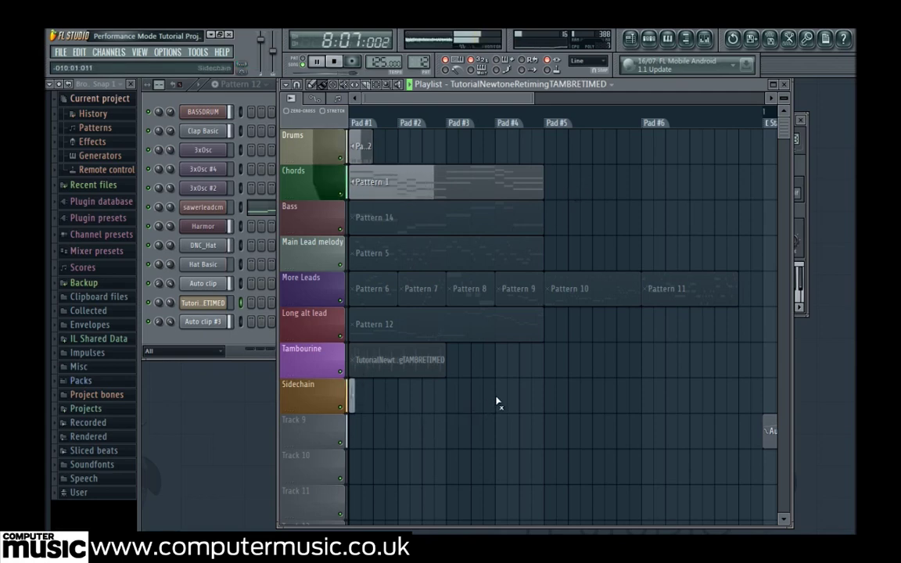
pyautogui.click(327, 65)
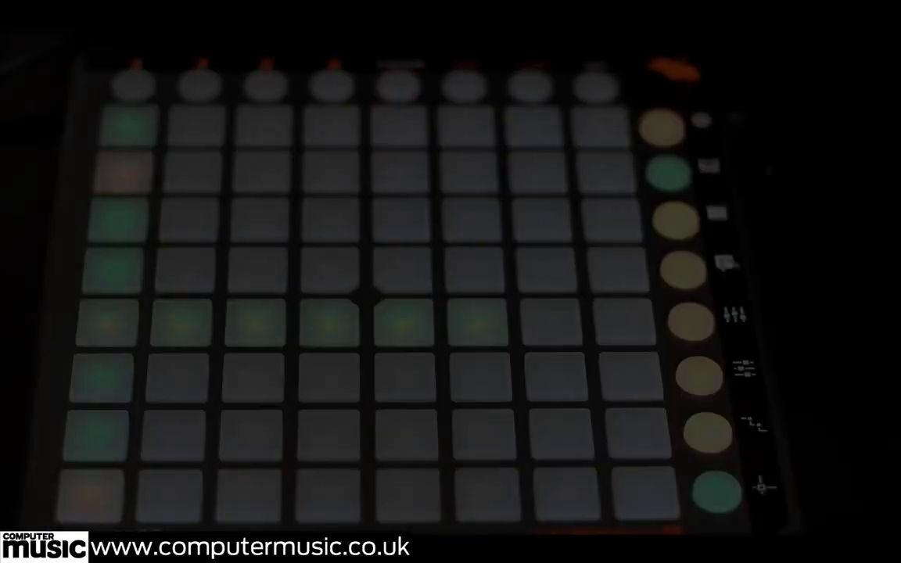